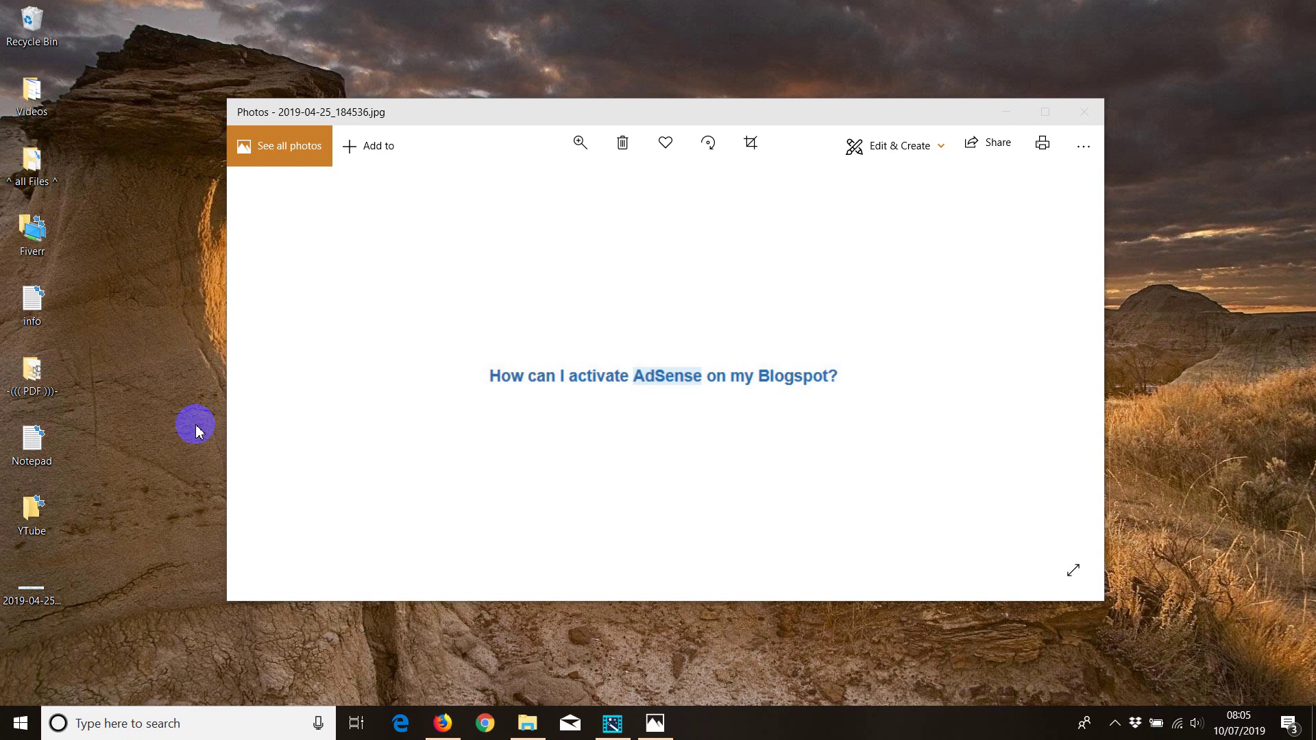
Step: Review the 'How can I activate AdSense on my Blogspot?' screenshot in Photos, then return to Google in Firefox
{"action": "left_click", "coordinate": [443, 723]}
{"action": "left_click", "coordinate": [448, 357]}
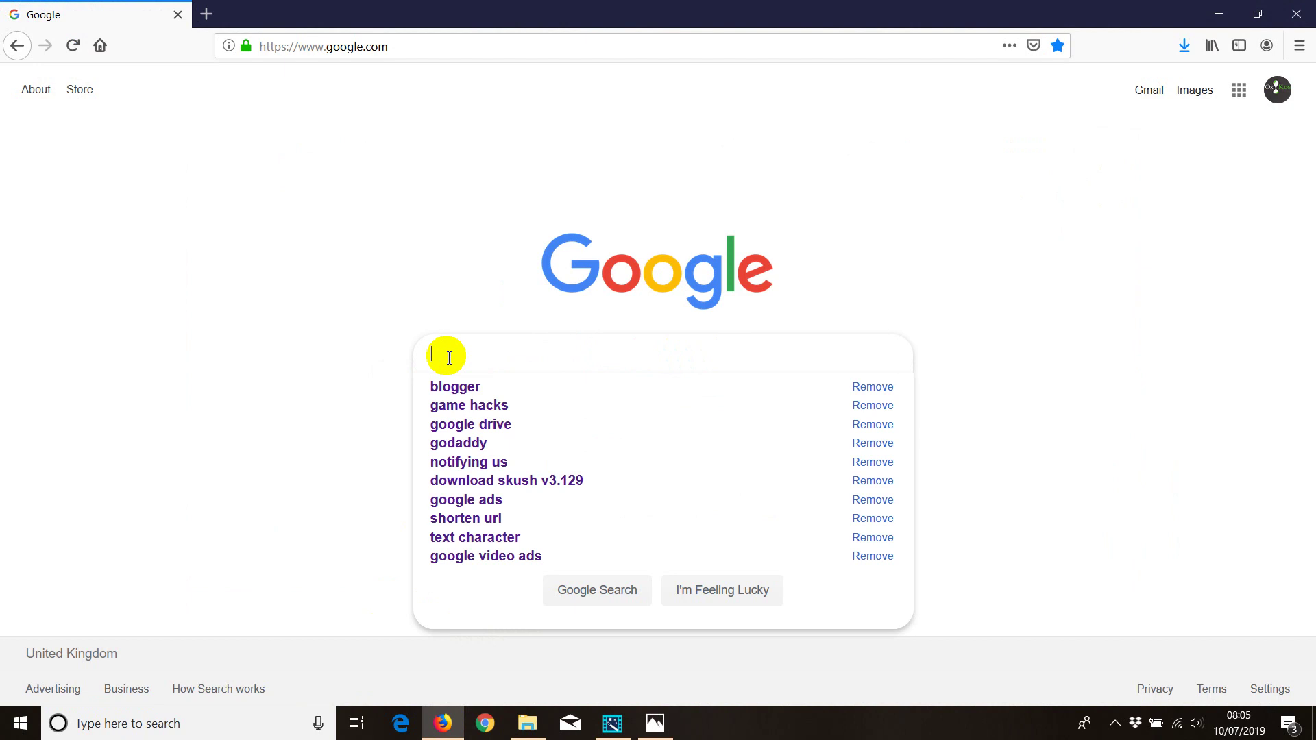
{"action": "left_click", "coordinate": [654, 723]}
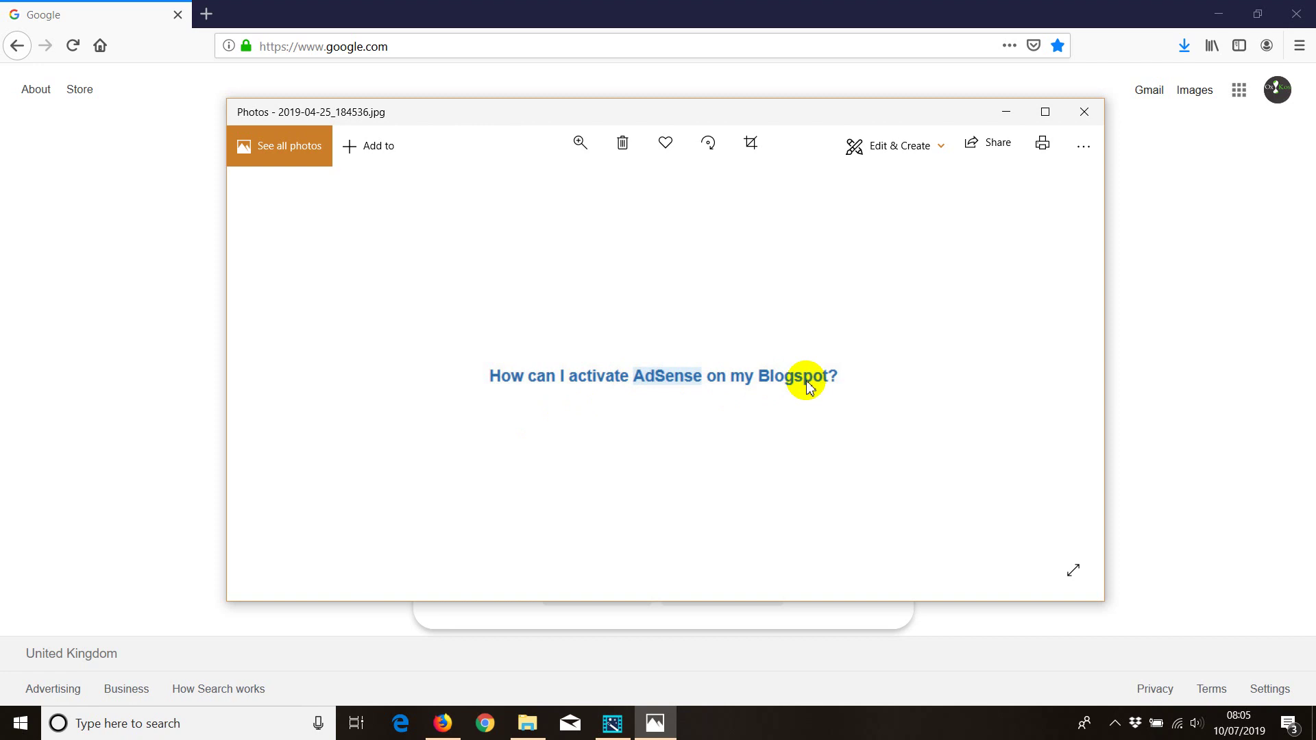
{"action": "left_click", "coordinate": [157, 388]}
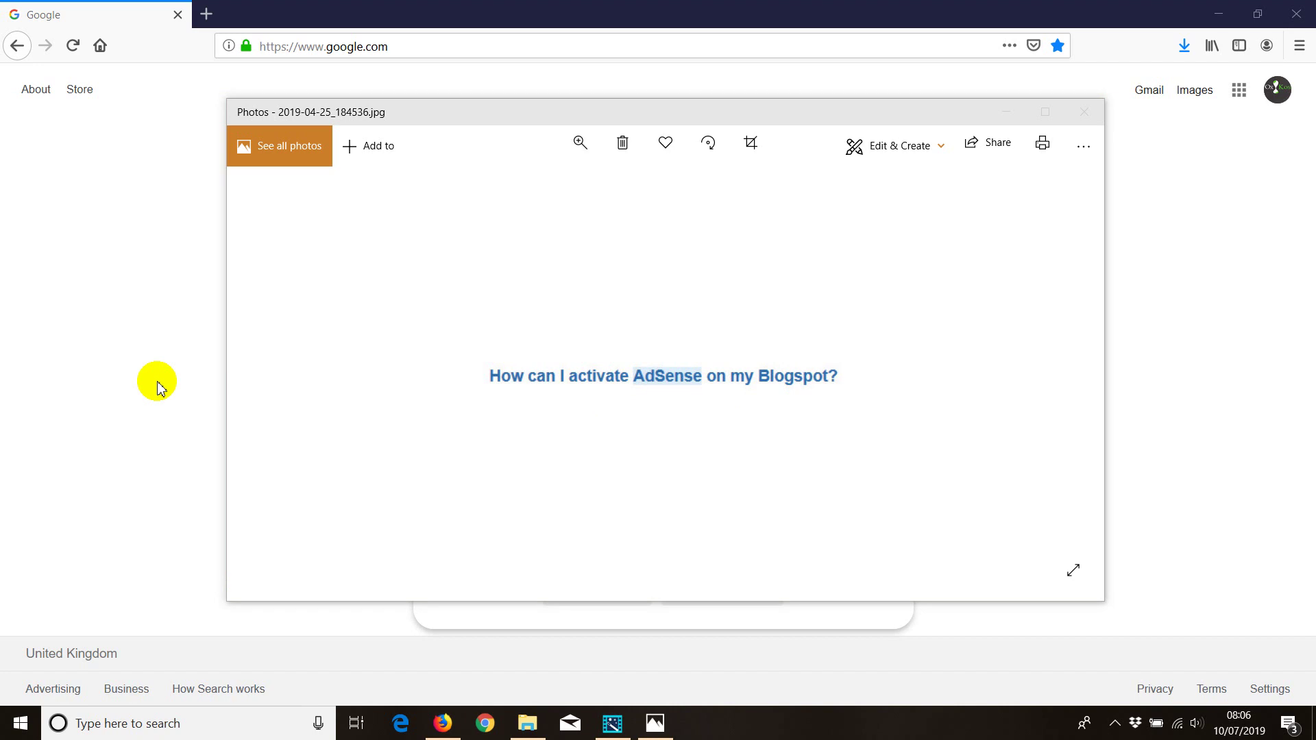
Step: Search Google for blogger.com and open the Blogger.com result to reach the test blog's 13 posts
{"action": "left_click", "coordinate": [164, 357]}
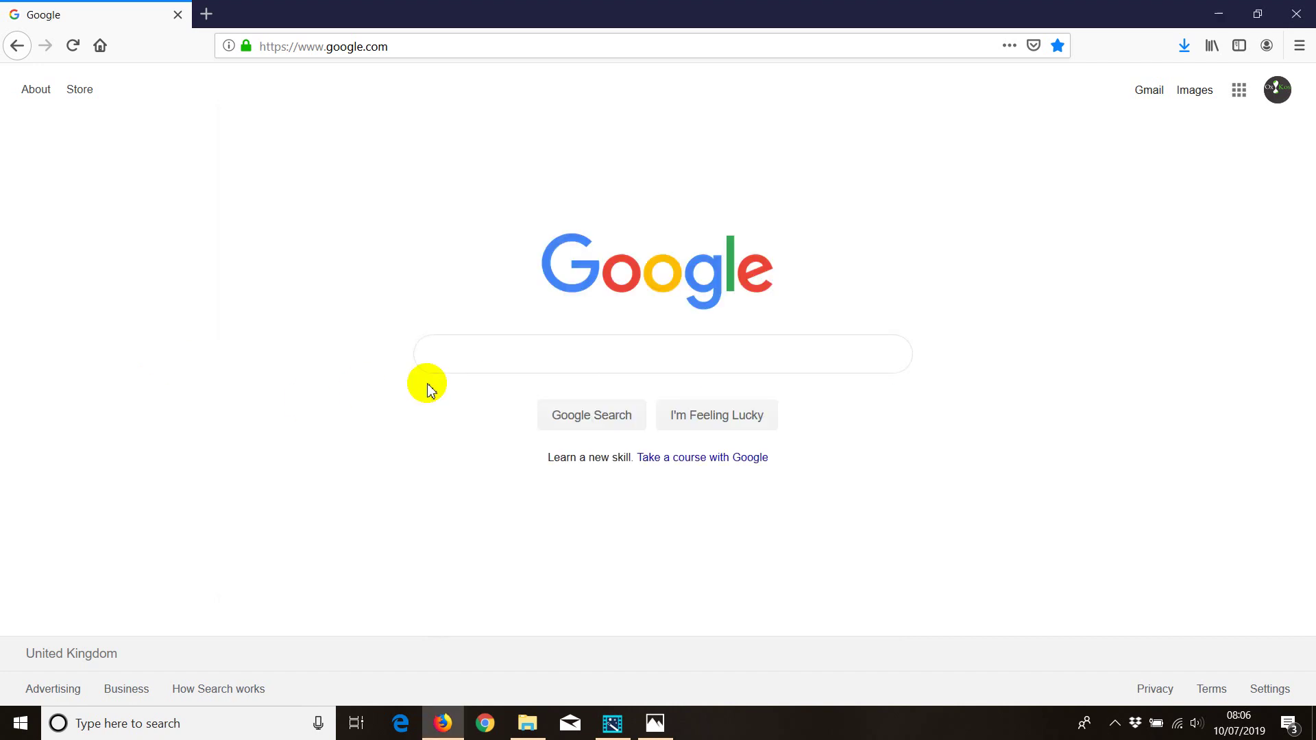
{"action": "left_click", "coordinate": [470, 358]}
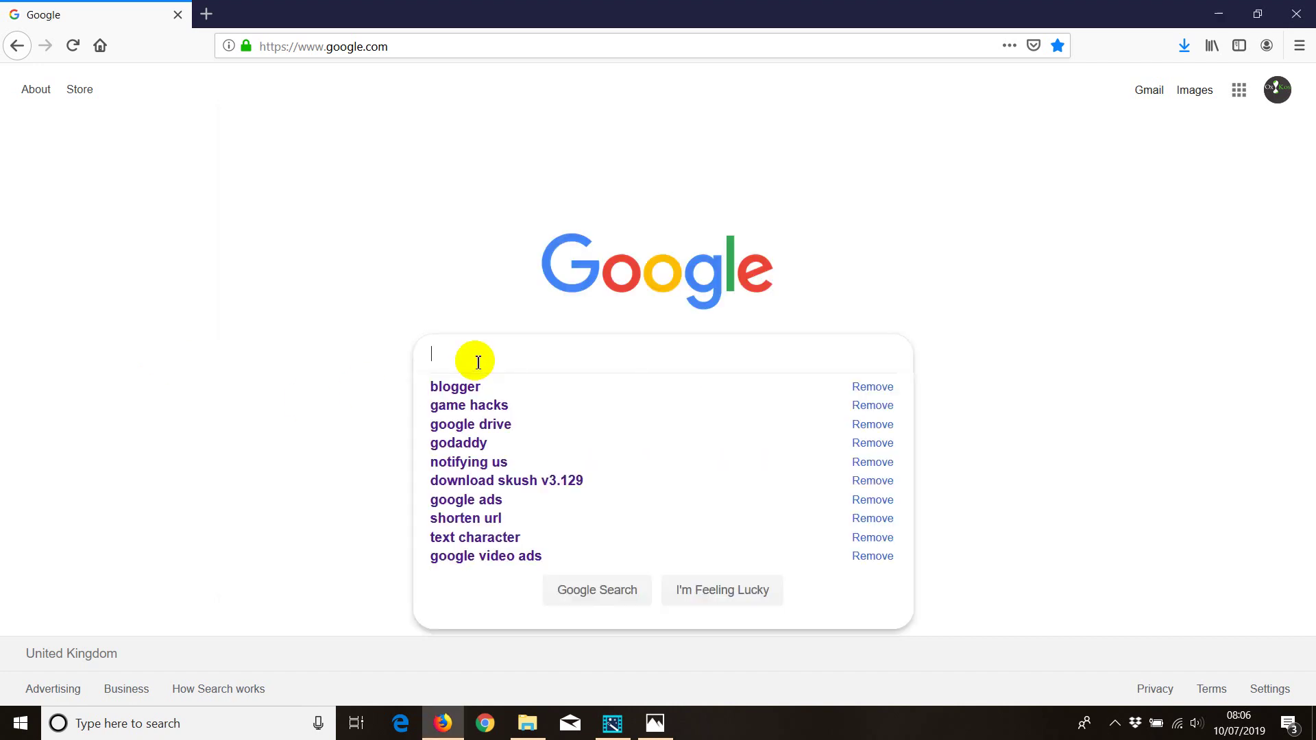
{"action": "type", "text": "blogger.com"}
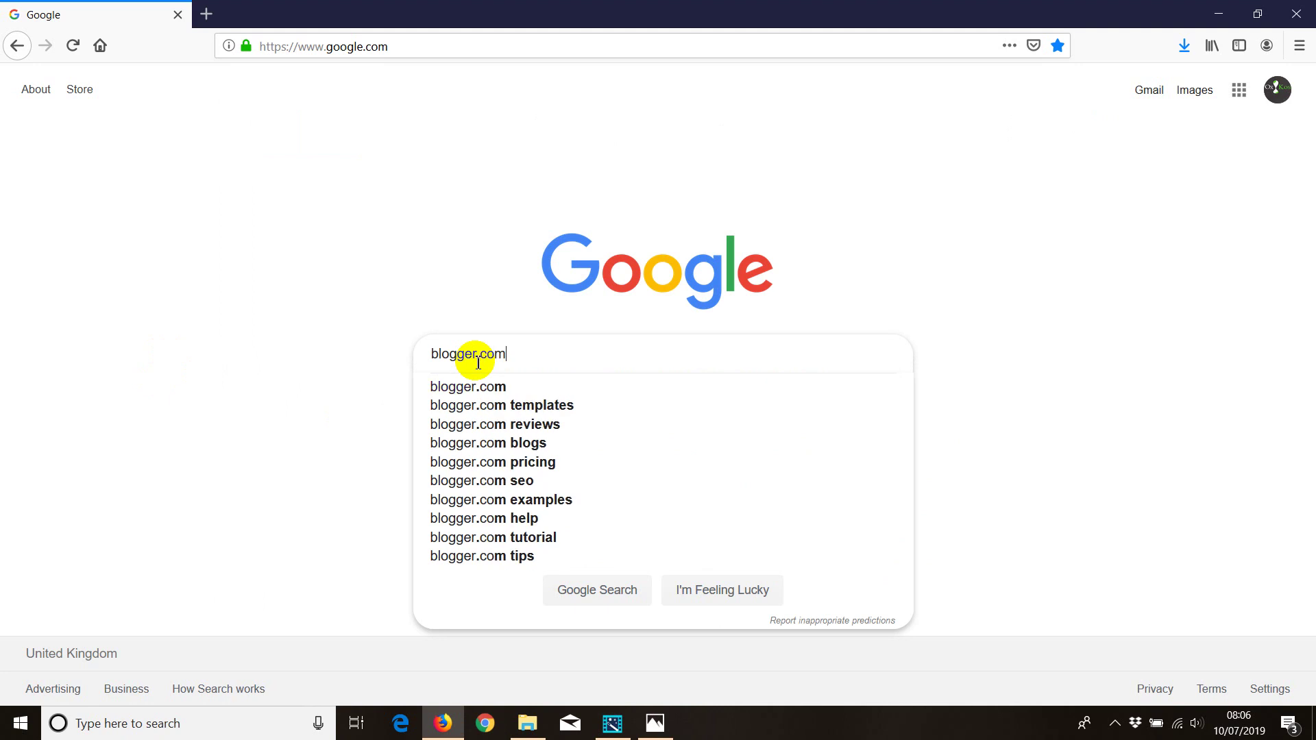
{"action": "key", "text": "Return"}
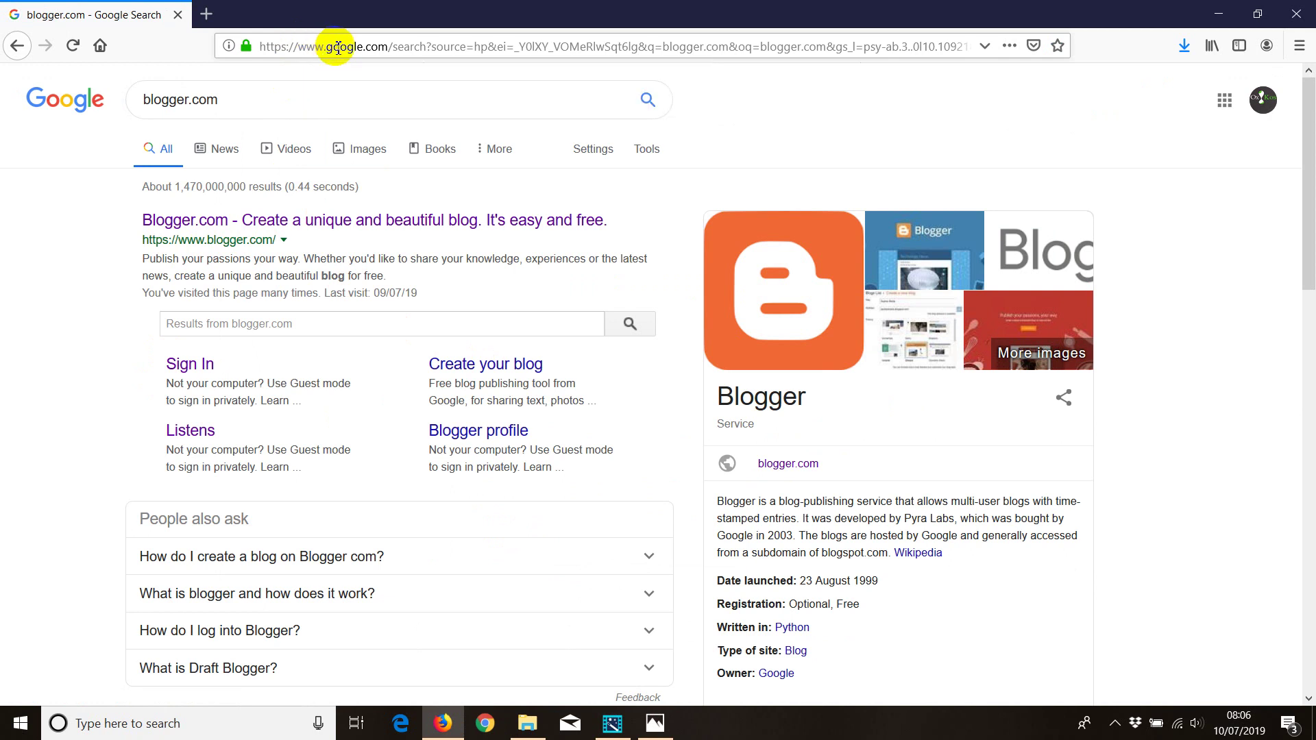
{"action": "left_click", "coordinate": [257, 220]}
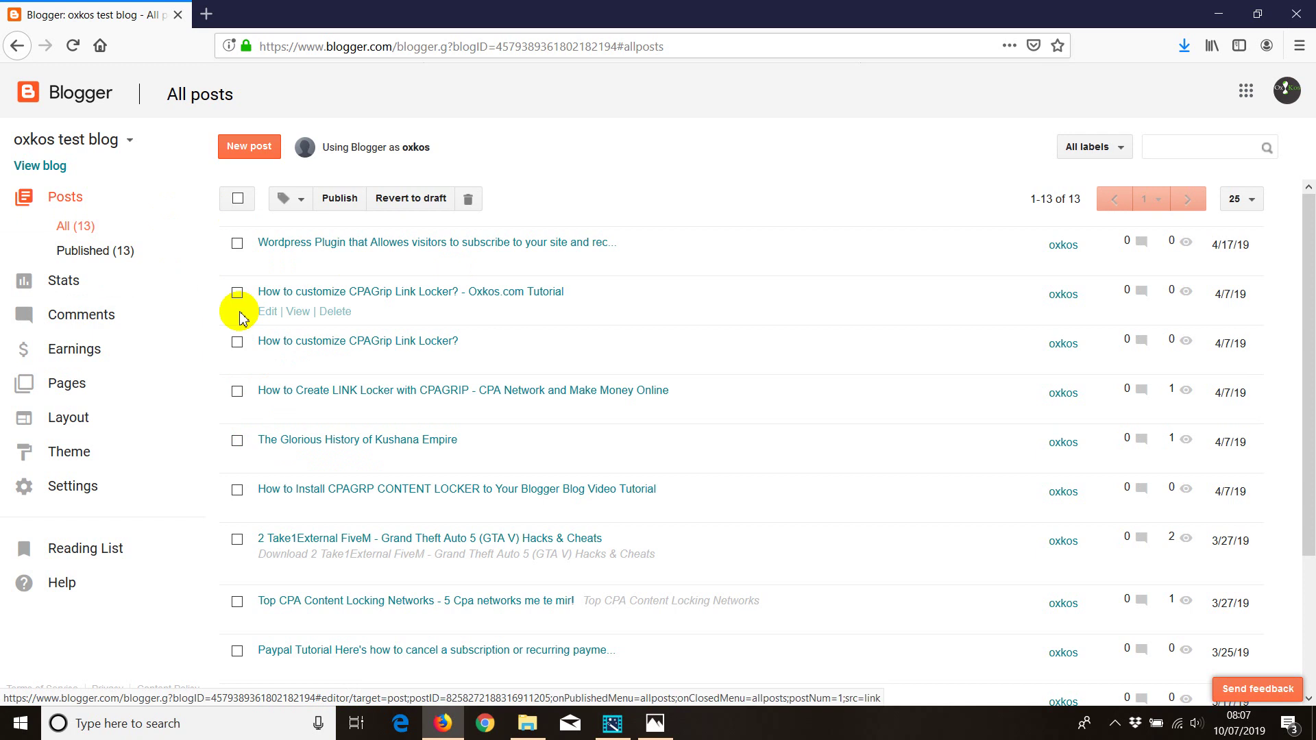
Step: Go to the test blog's Earnings page showing the Google AdSense sign-up offer
{"action": "left_click", "coordinate": [61, 357]}
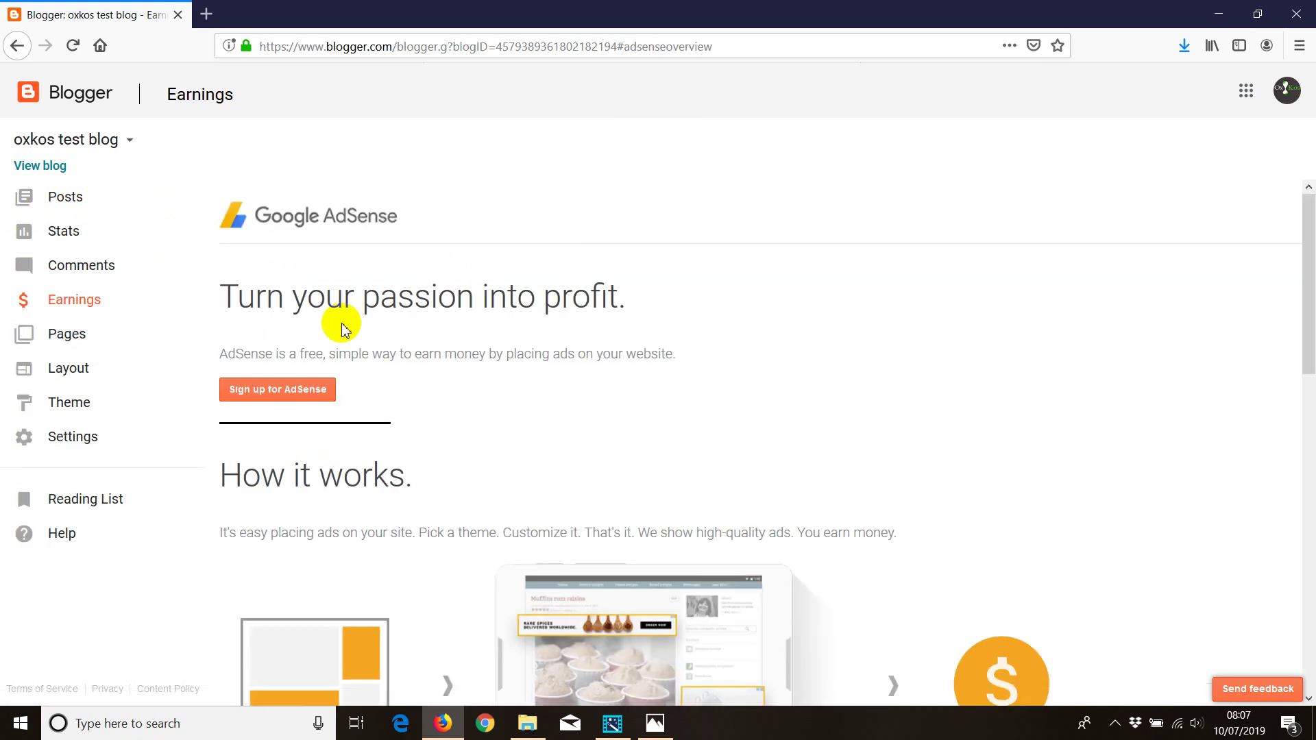
{"action": "left_click", "coordinate": [248, 396]}
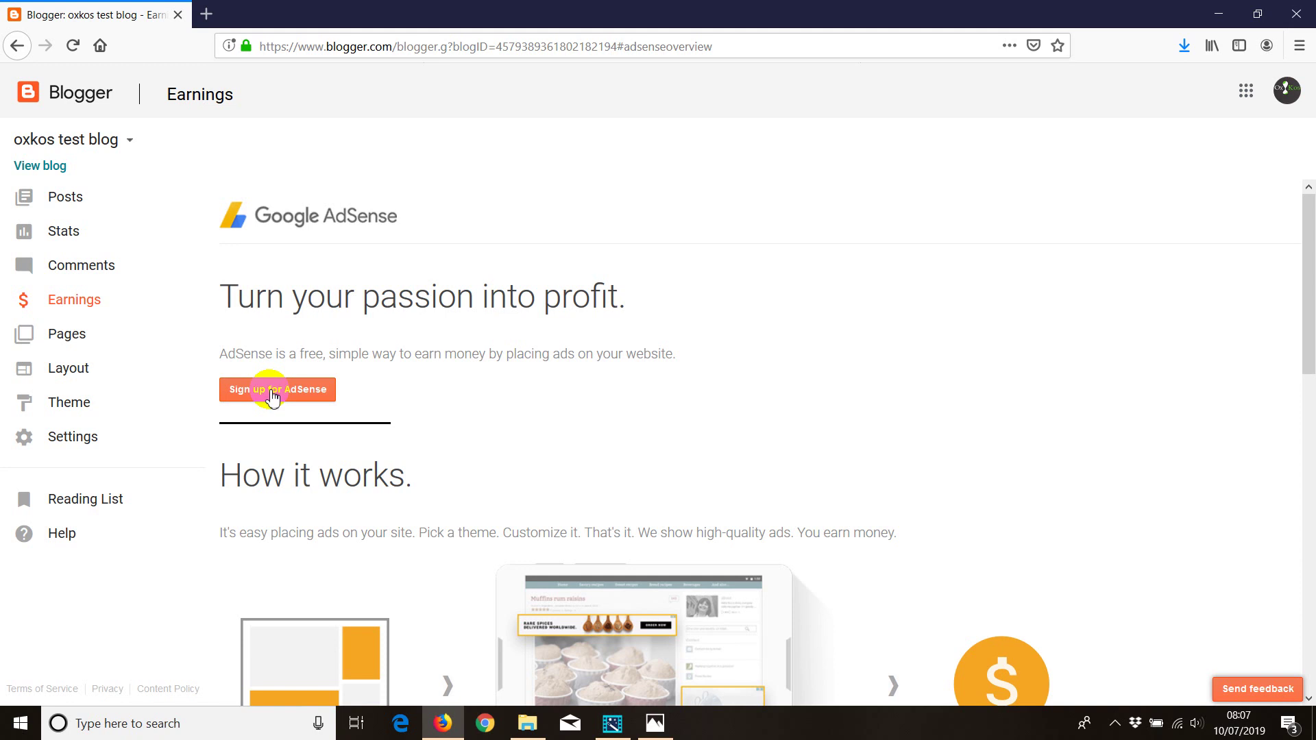
Step: Begin 'Sign up for AdSense' and choose the blog owner's Google account, reaching the pre-filled blog URL
{"action": "left_click", "coordinate": [272, 394]}
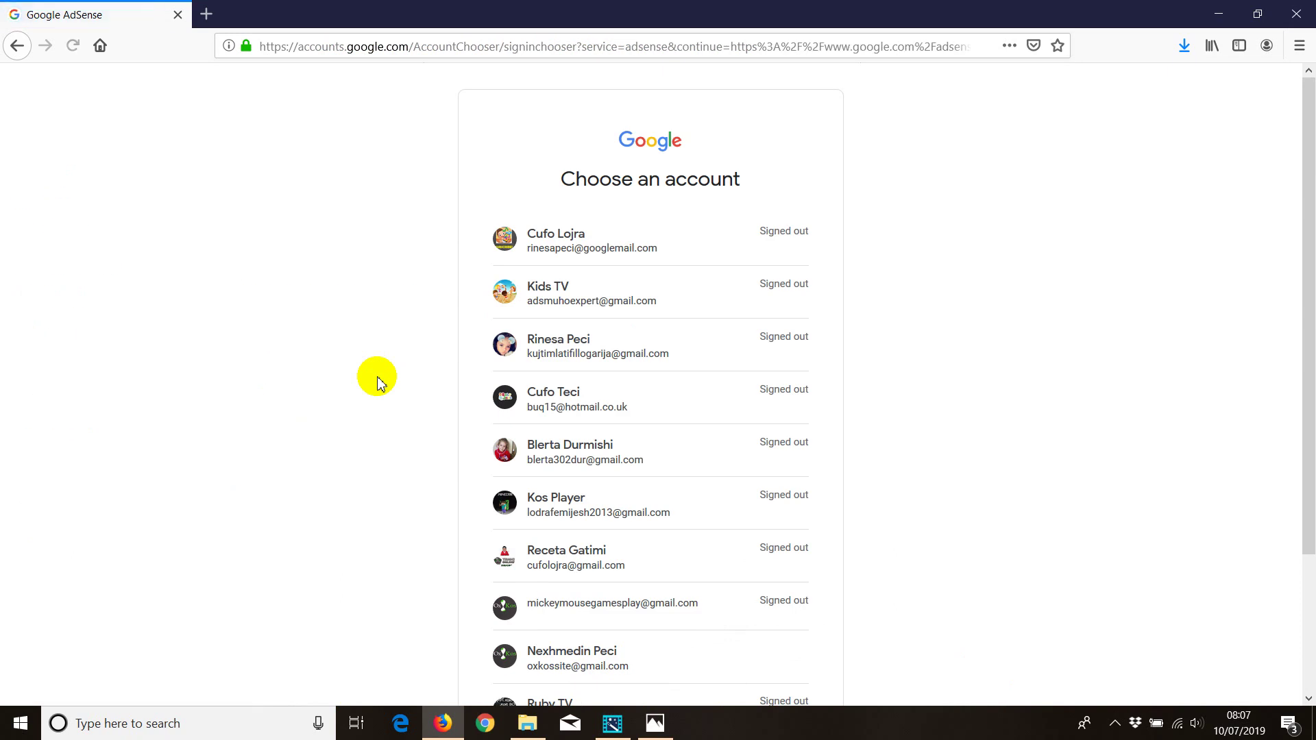
{"action": "scroll", "coordinate": [379, 382], "scroll_direction": "down", "scroll_amount": 3}
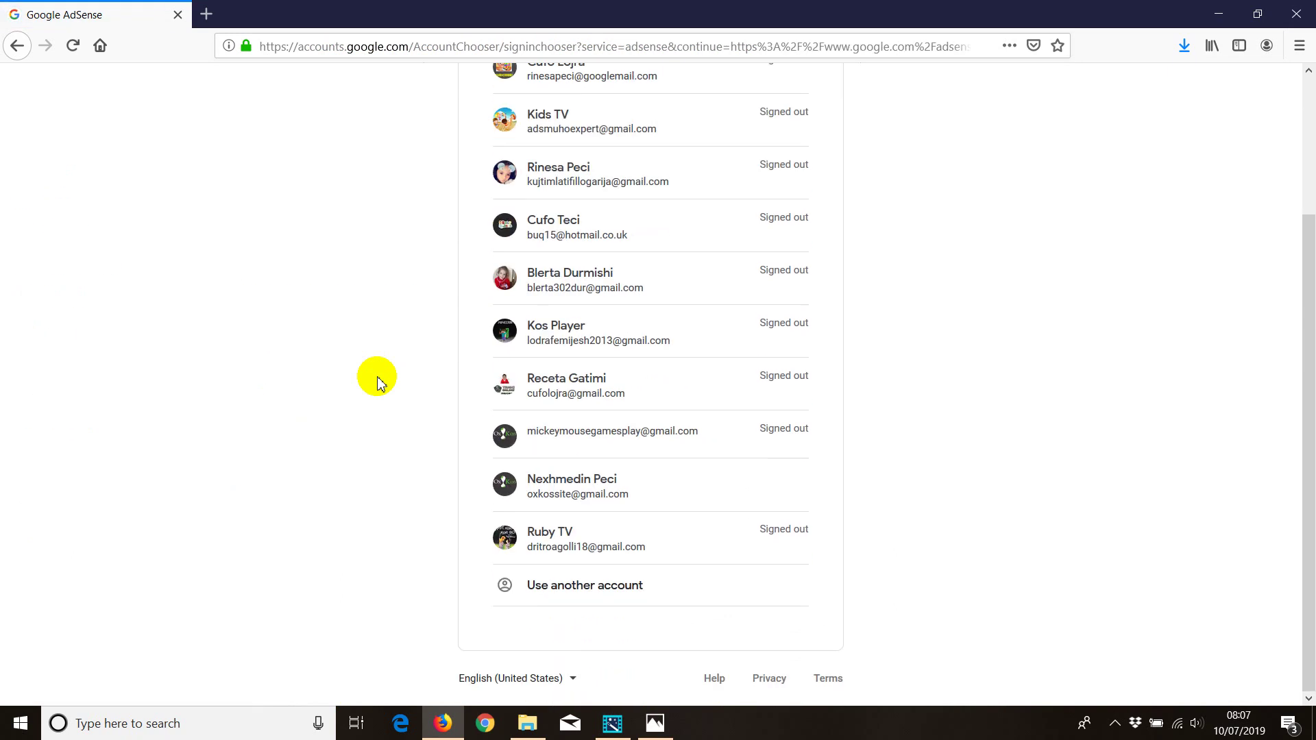
{"action": "left_click", "coordinate": [550, 498]}
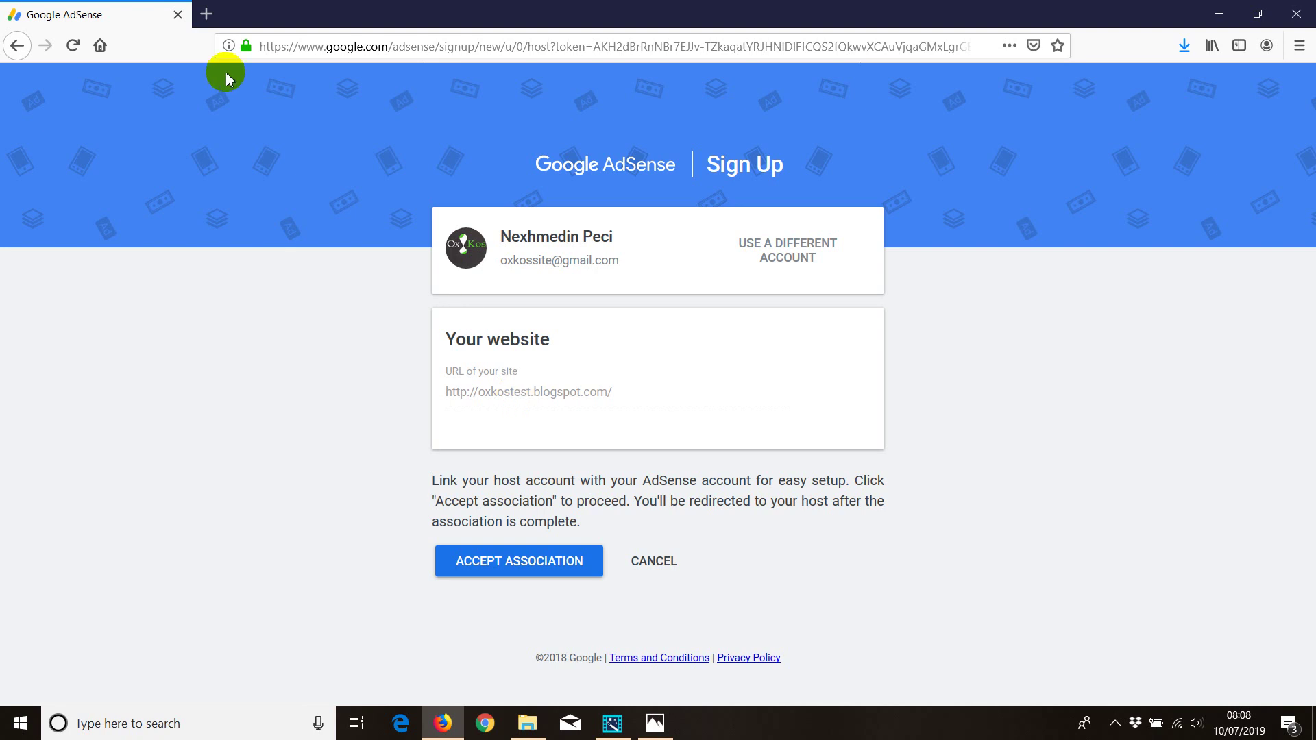
Step: In a new tab on the Google home page, search for 'adsense' and skim the results
{"action": "left_click", "coordinate": [205, 14]}
{"action": "left_click", "coordinate": [100, 46]}
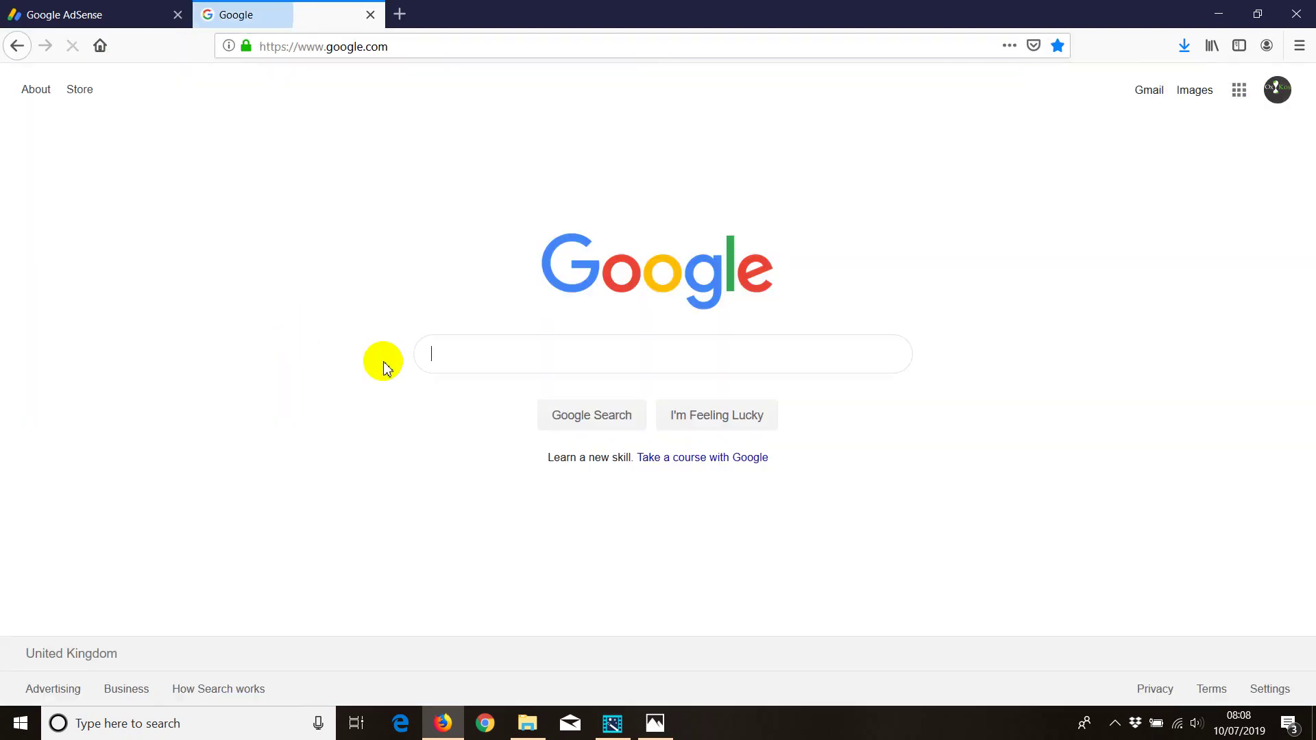
{"action": "type", "text": "adsense"}
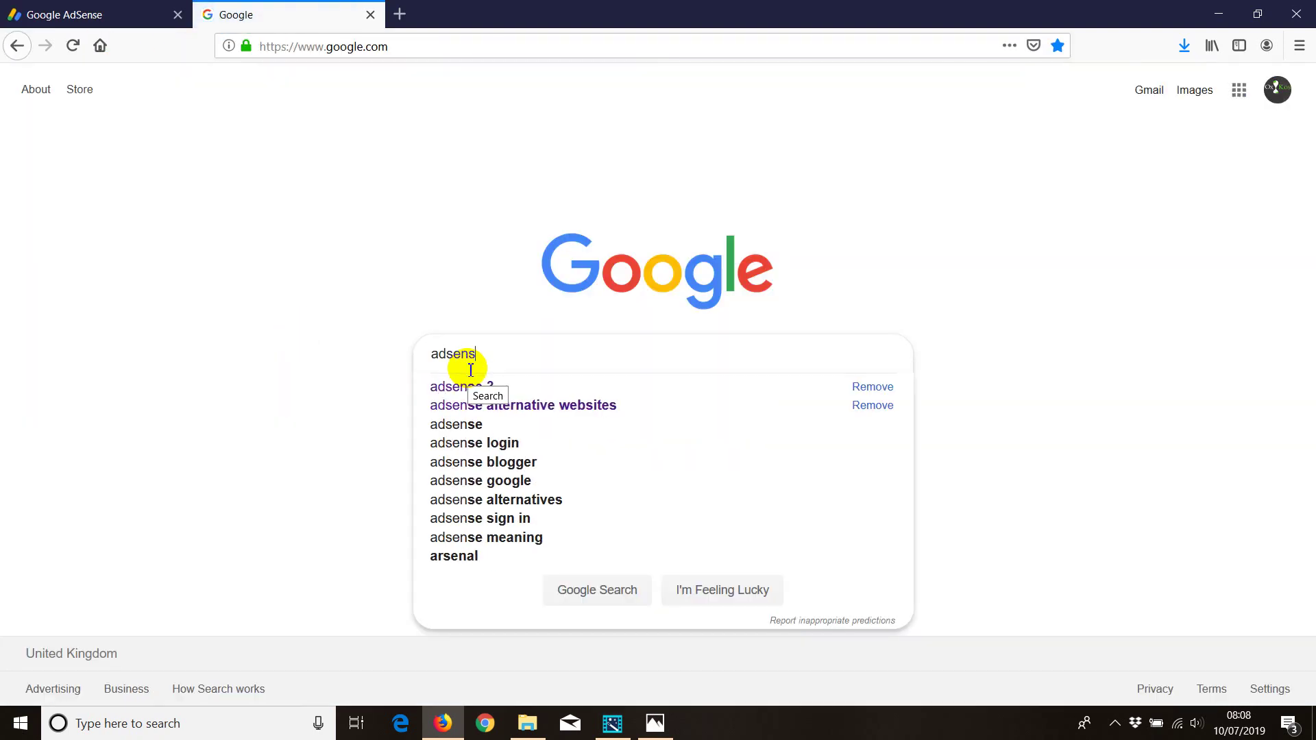
{"action": "key", "text": "Return"}
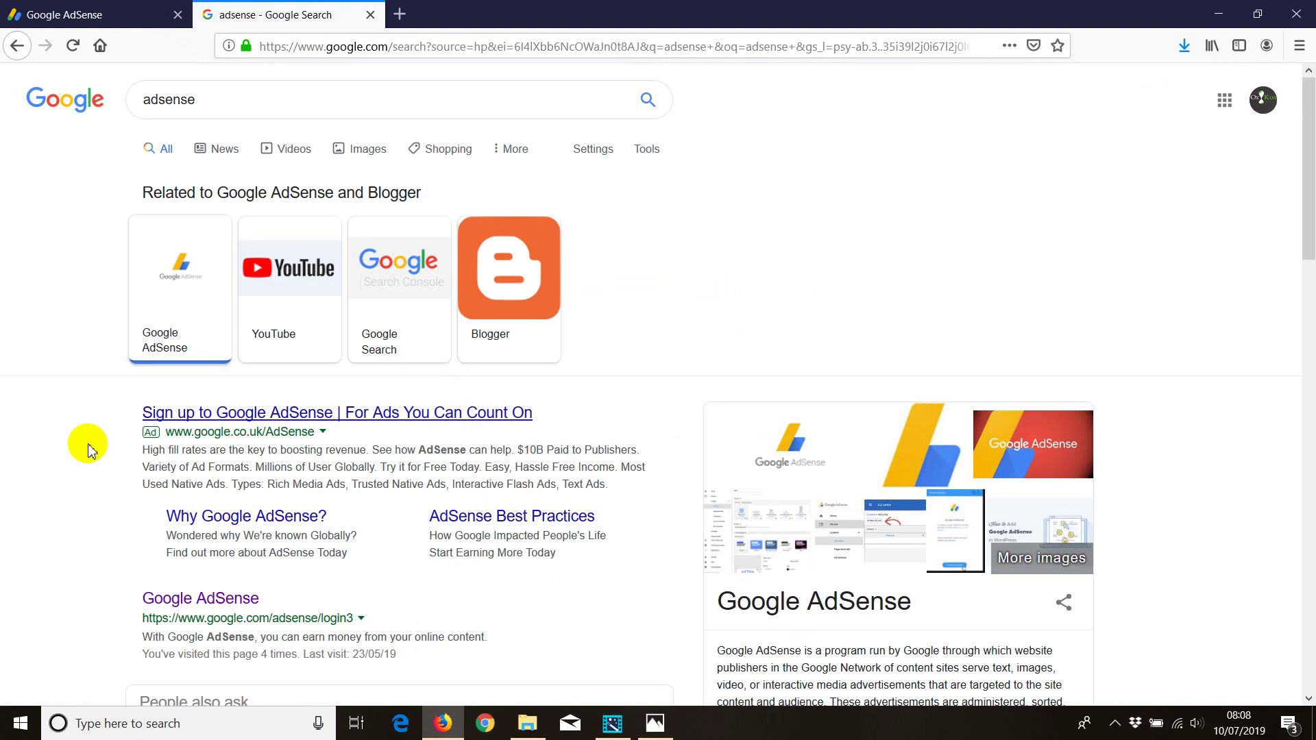
{"action": "scroll", "coordinate": [89, 441], "scroll_direction": "down", "scroll_amount": 2}
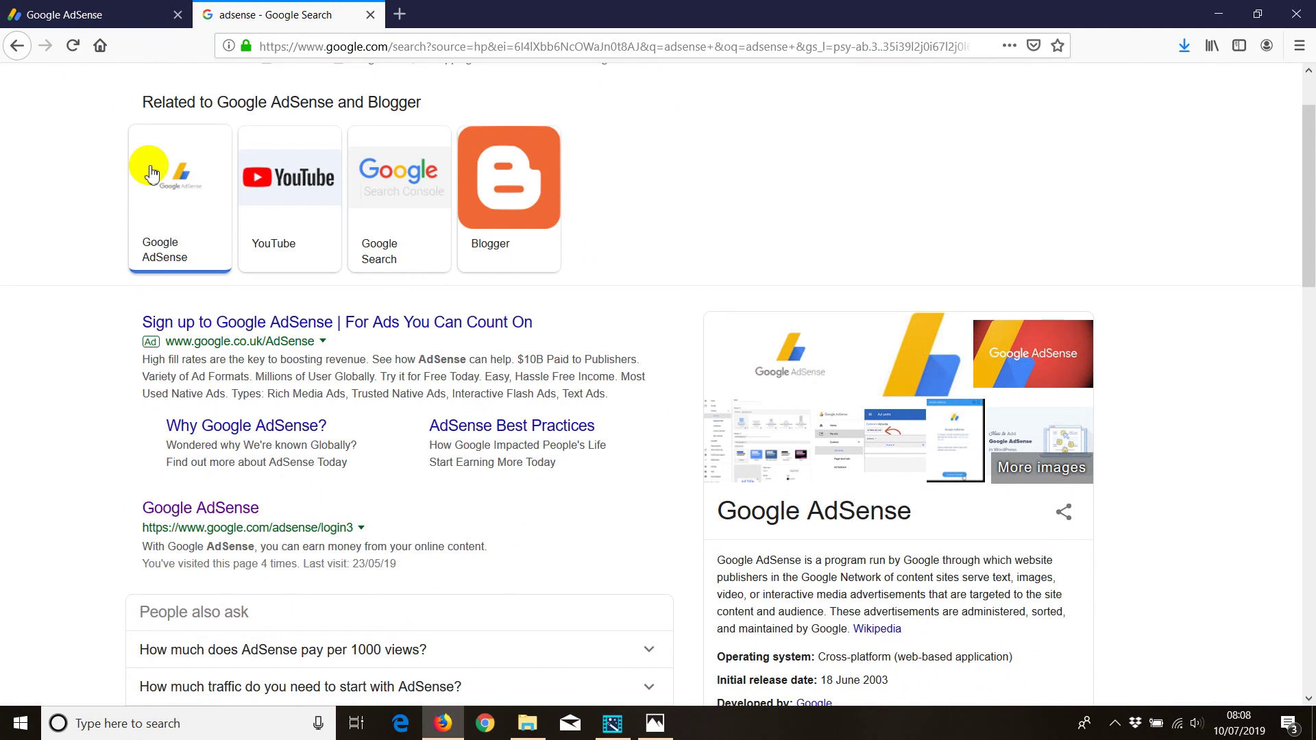
{"action": "scroll", "coordinate": [325, 244], "scroll_direction": "up", "scroll_amount": 1}
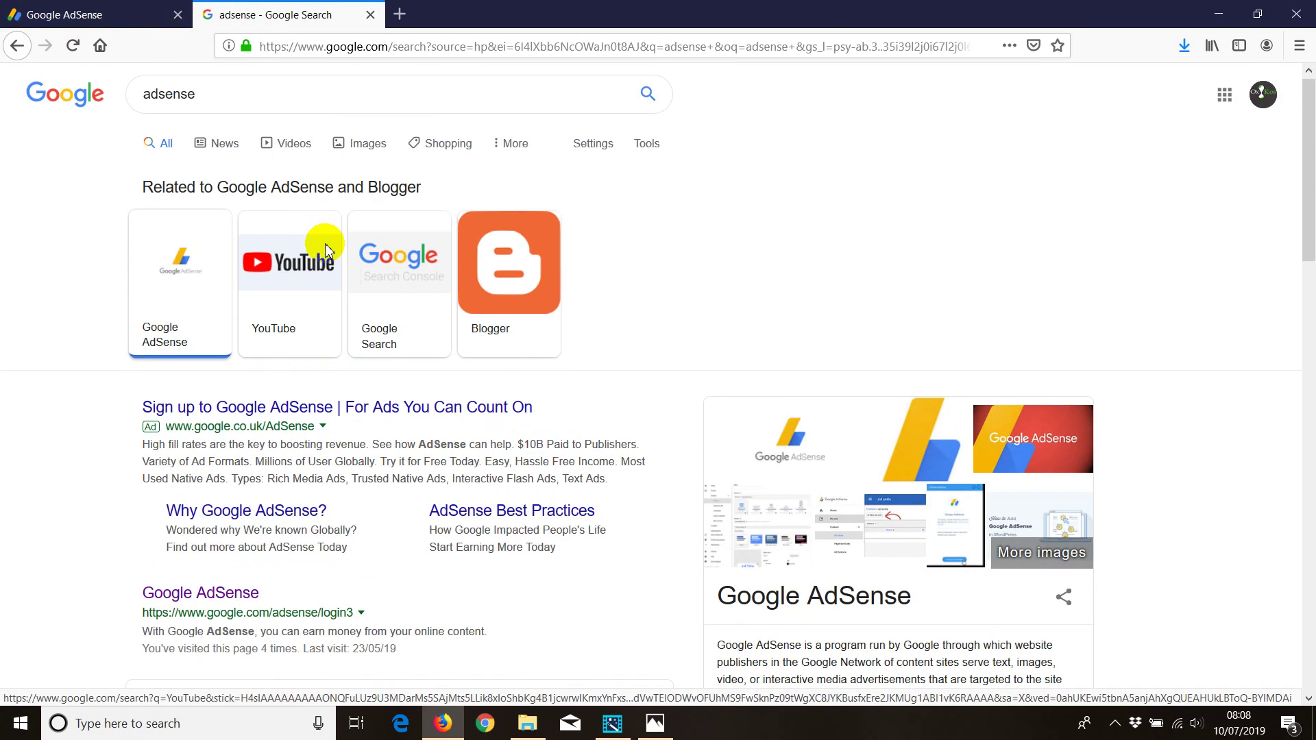
{"action": "scroll", "coordinate": [210, 249], "scroll_direction": "down", "scroll_amount": 2}
{"action": "scroll", "coordinate": [211, 171], "scroll_direction": "up", "scroll_amount": 2}
Step: Replace the query with 'blogger', fixing the typo, and run the search
{"action": "double_click", "coordinate": [205, 96]}
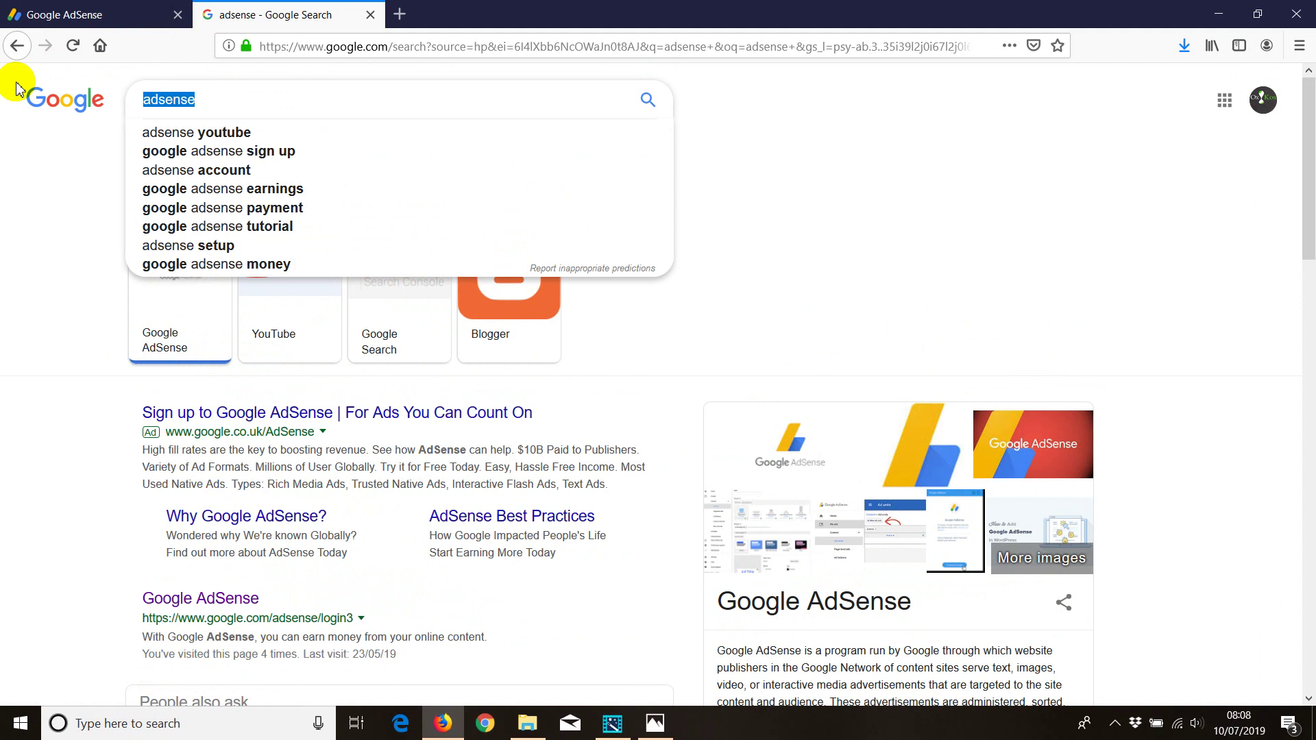
{"action": "type", "text": "blogge"}
{"action": "key", "text": "Return"}
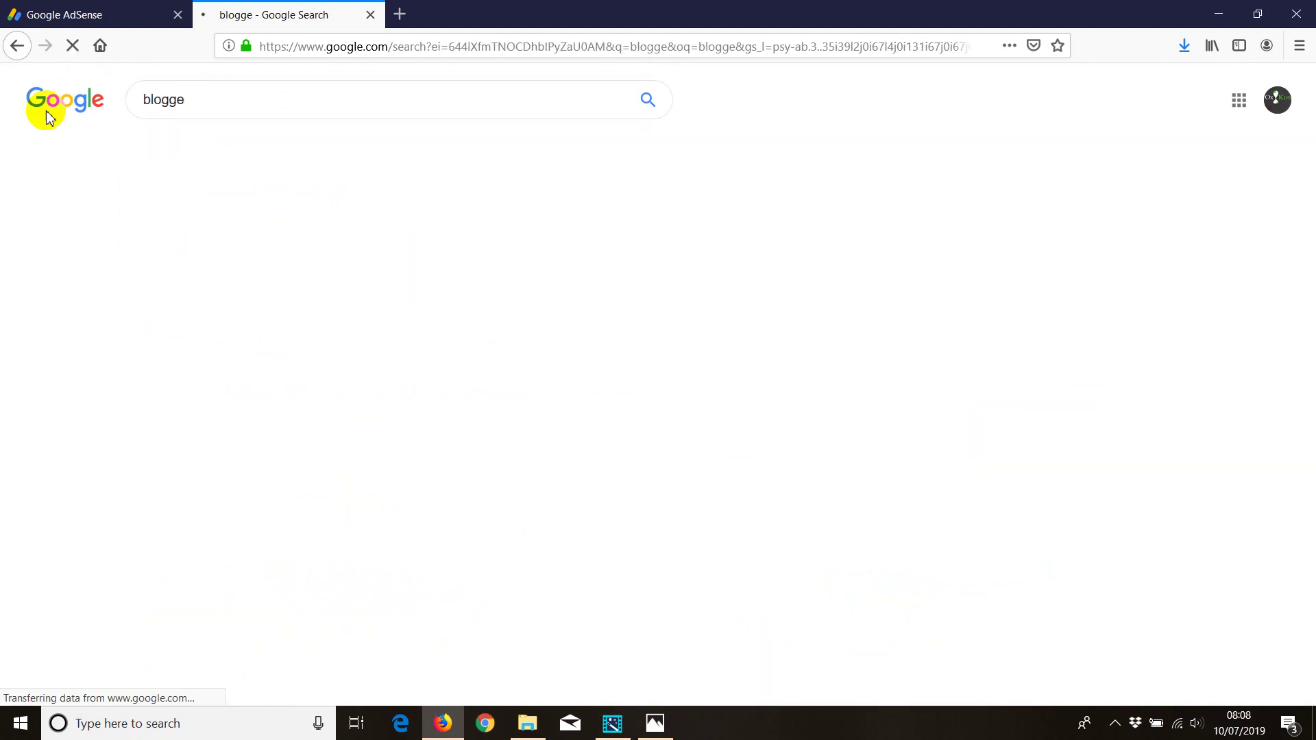
{"action": "left_click", "coordinate": [215, 94]}
{"action": "type", "text": "r"}
{"action": "key", "text": "Return"}
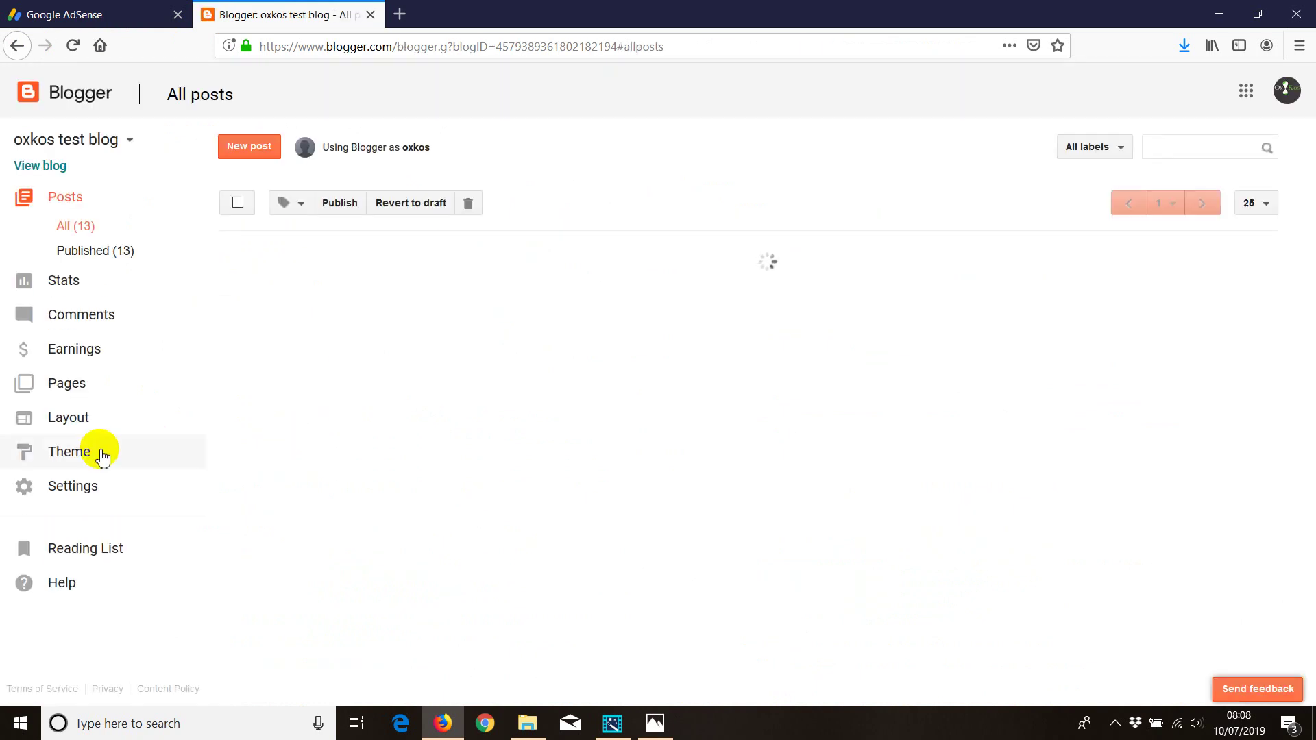
Step: Reopen the test blog's Earnings page and scroll to the AdSense 'How it works' overview
{"action": "left_click", "coordinate": [68, 350]}
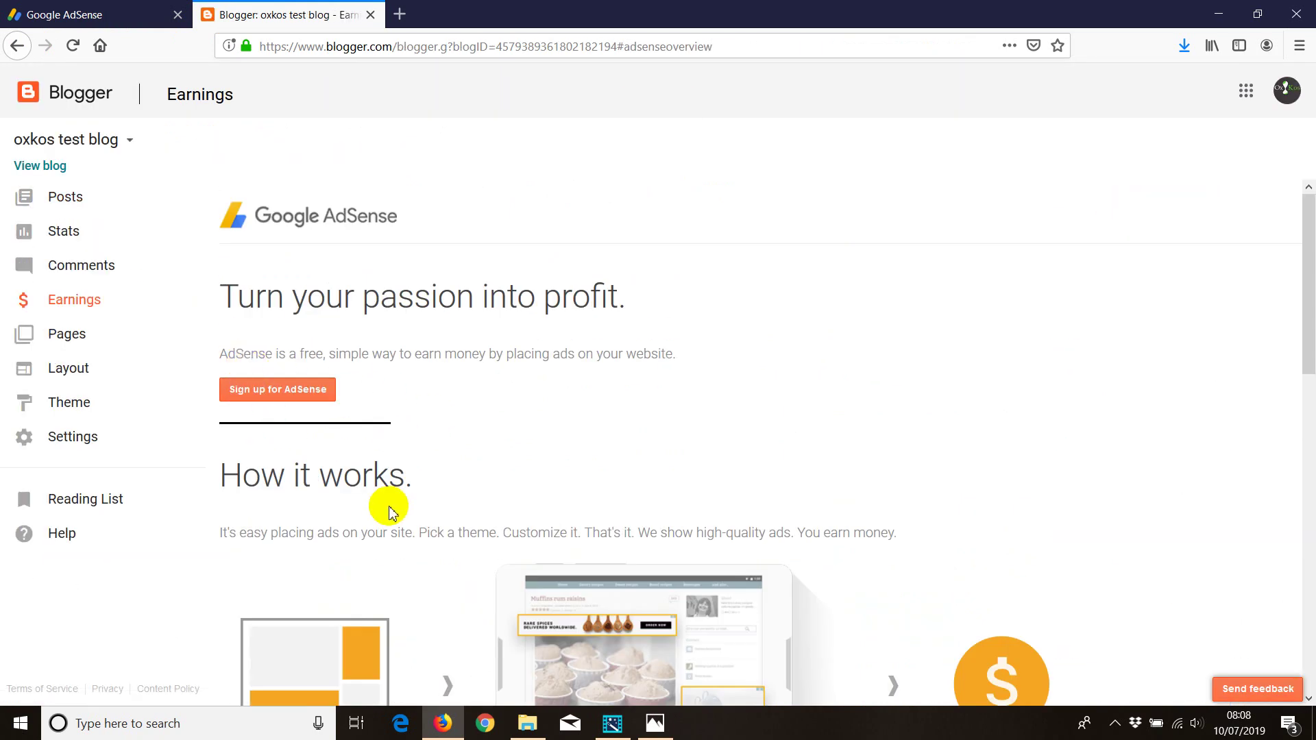
{"action": "scroll", "coordinate": [379, 504], "scroll_direction": "down", "scroll_amount": 3}
{"action": "left_click", "coordinate": [276, 477]}
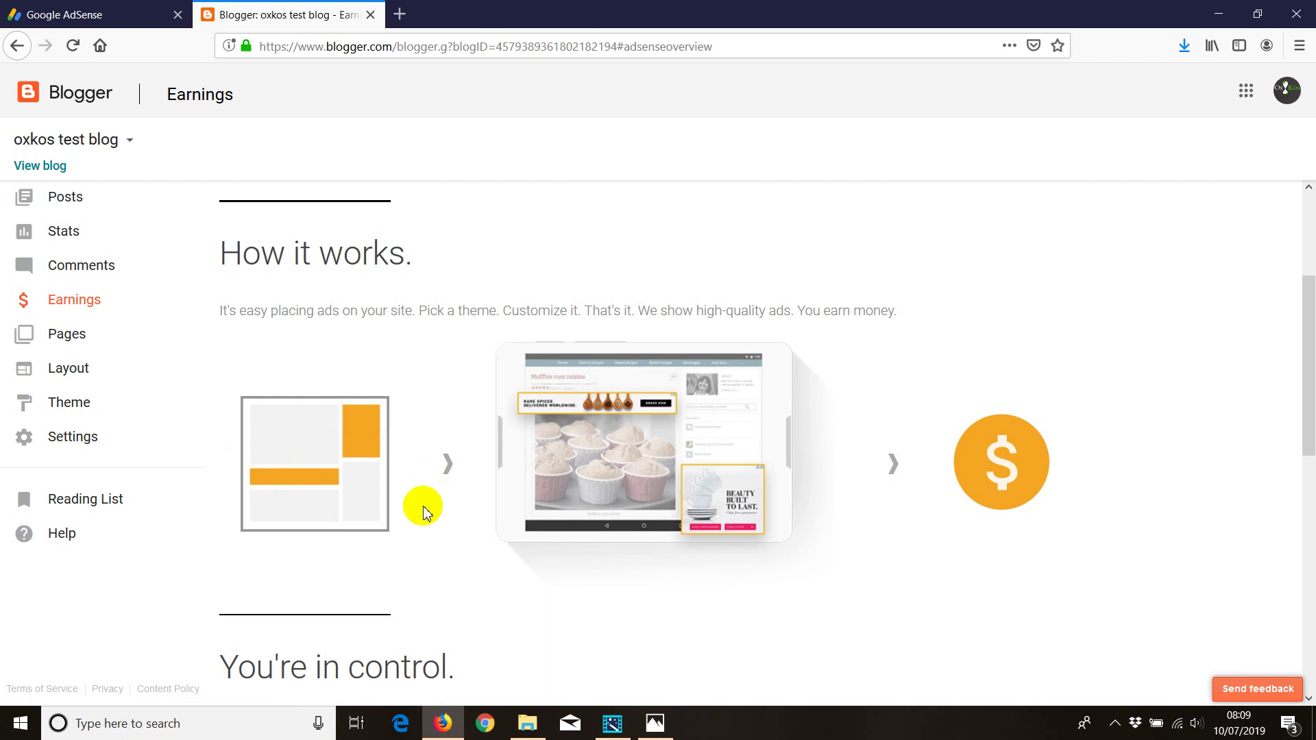
{"action": "left_click", "coordinate": [336, 437]}
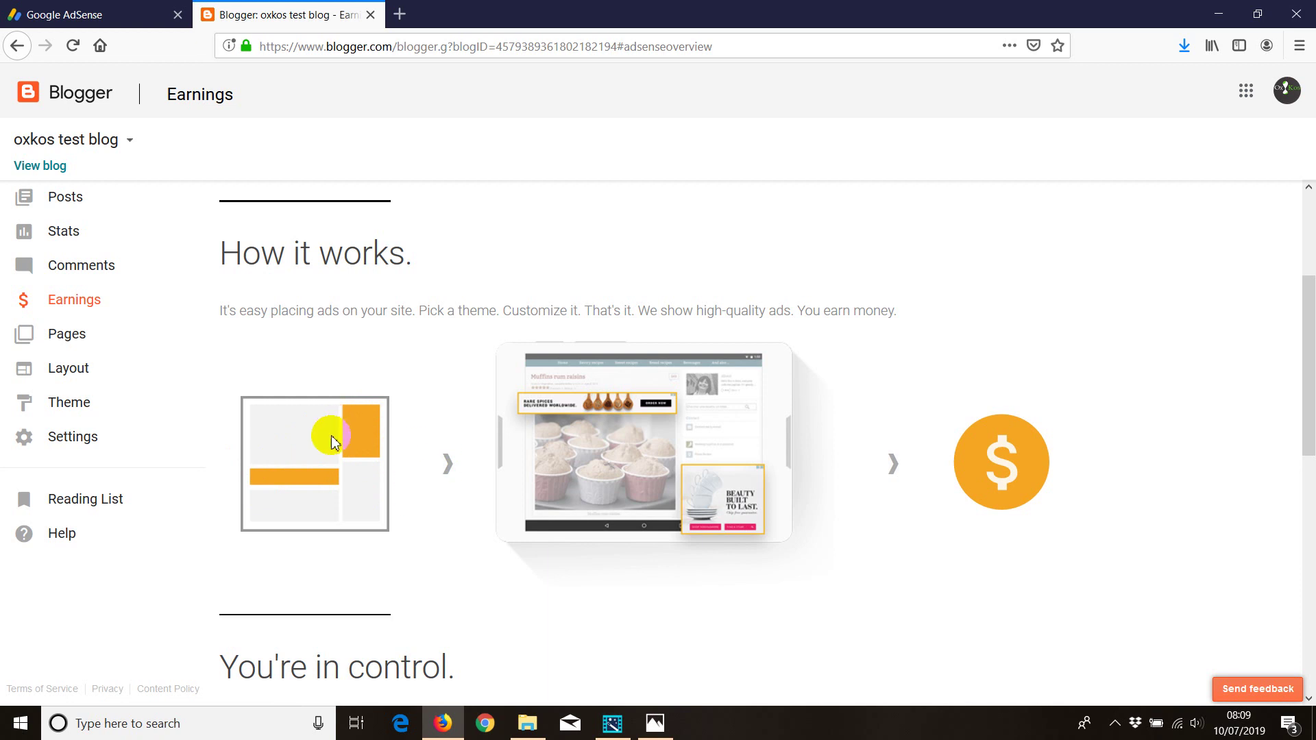